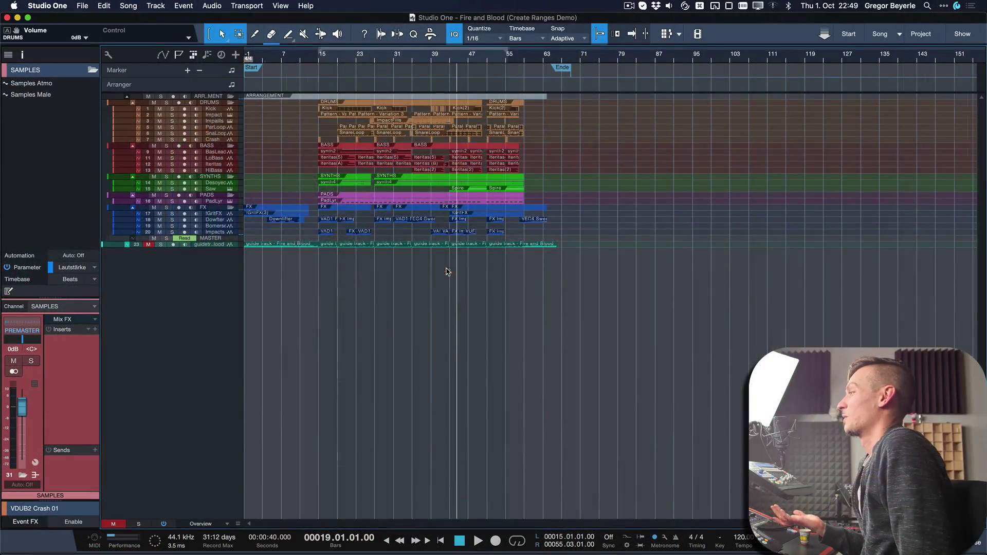
# Zoom the arrangement to fit the whole song.
pyautogui.press('z')
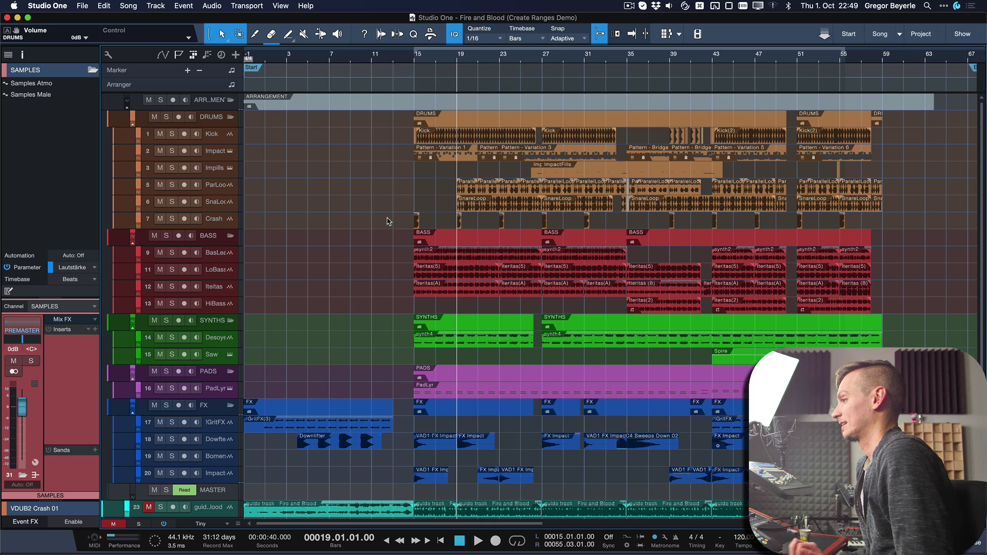
# Range-select the crash events from bar 11 to 59, zoom to them, and play from bar 15.
pyautogui.moveTo(381, 222); pyautogui.dragTo(904, 233)
pyautogui.hotkey('alt', 's')
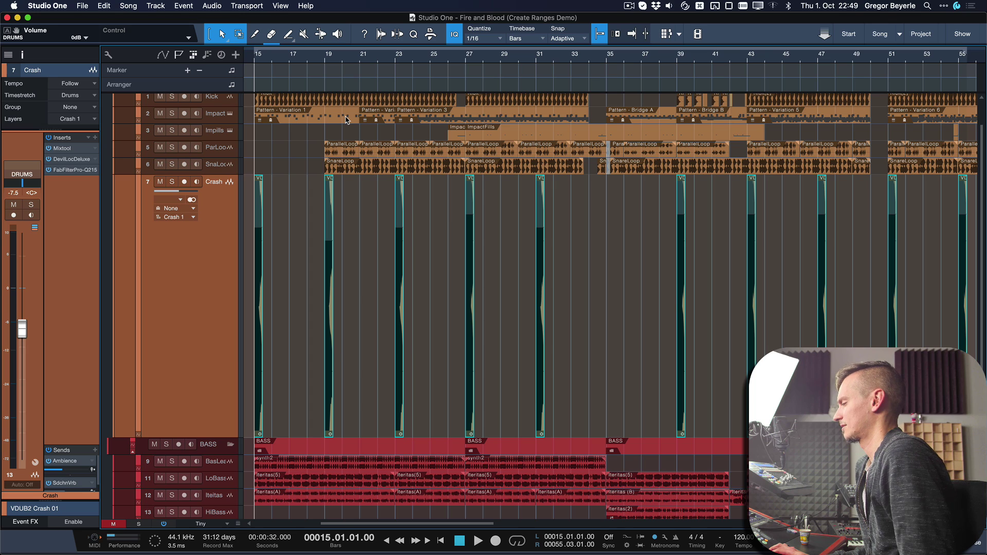
pyautogui.press('space')
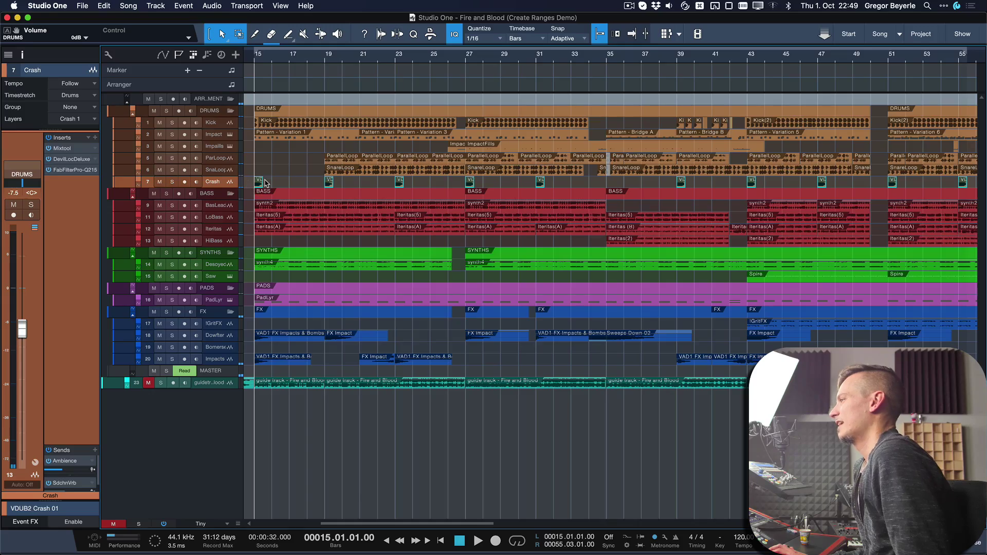
# Make the tracks taller, then select the DRUMS folder track and the first crash event.
pyautogui.hotkey('shift', 'e')
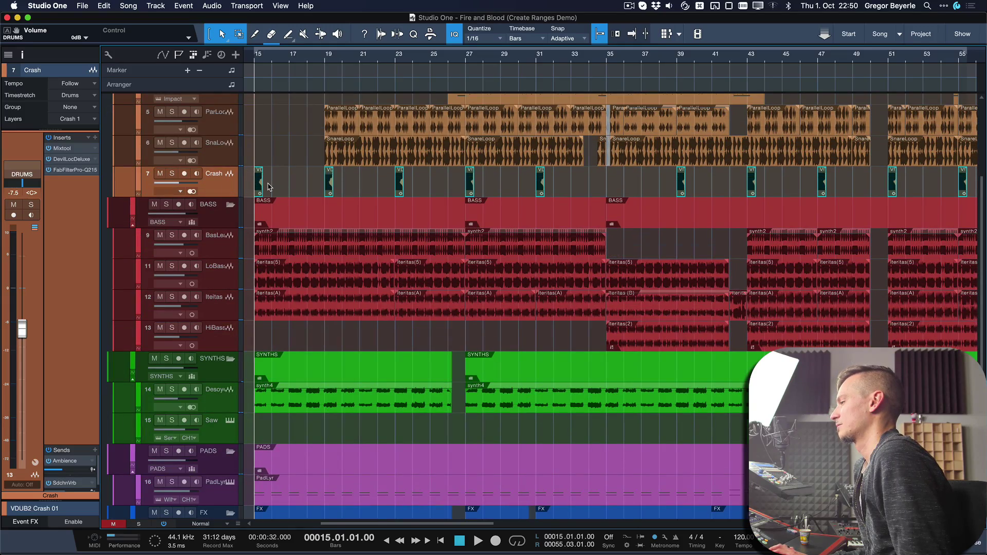
pyautogui.hotkey('shift', 'f')
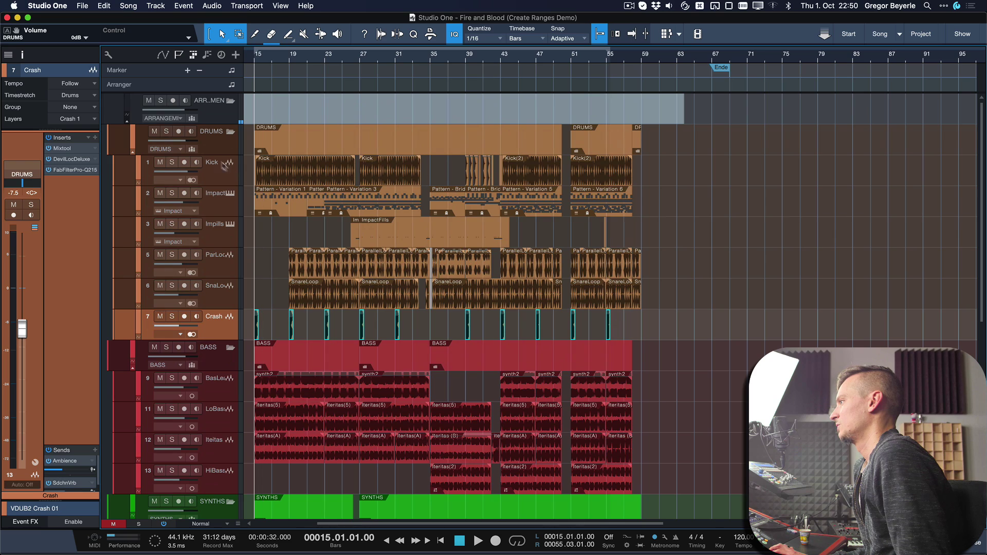
pyautogui.click(219, 141)
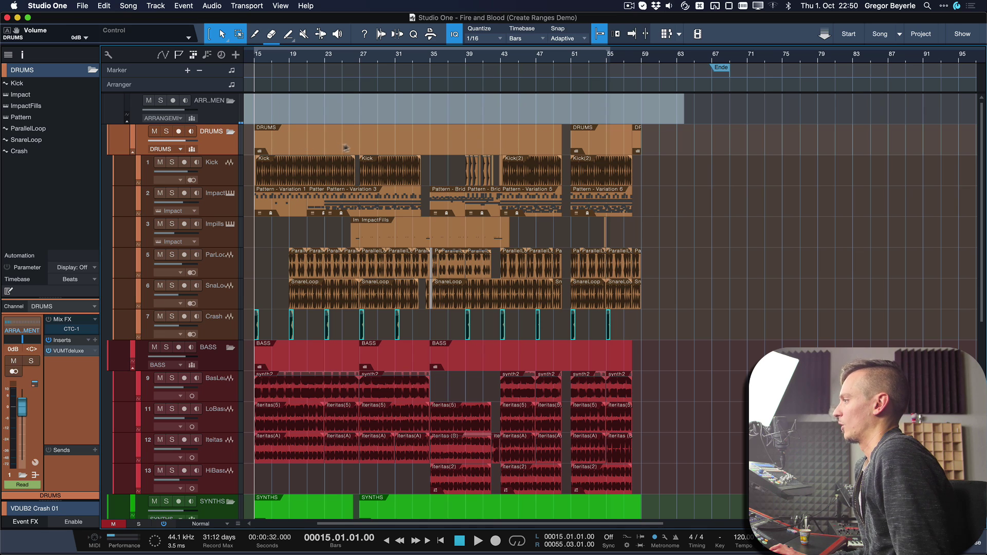
pyautogui.press('e')
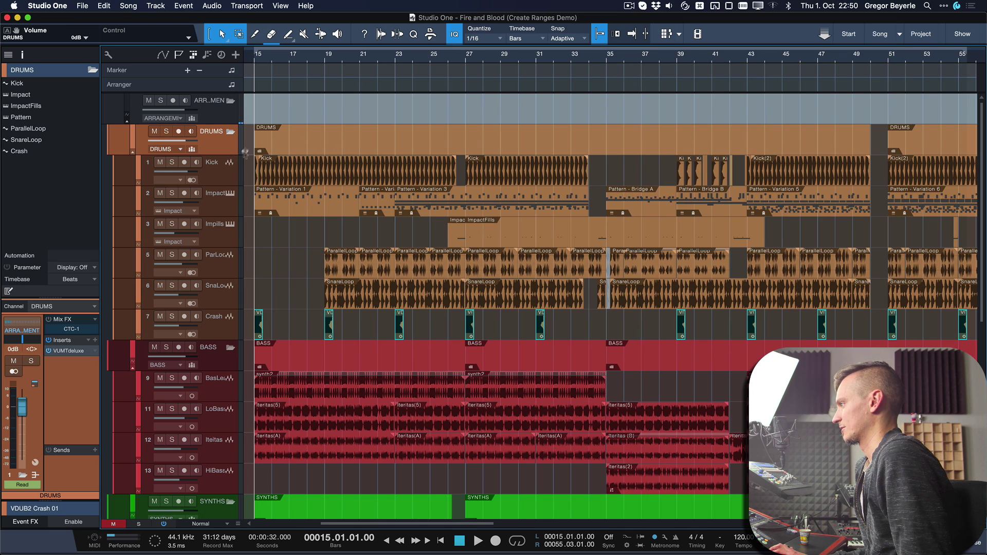
pyautogui.click(261, 328)
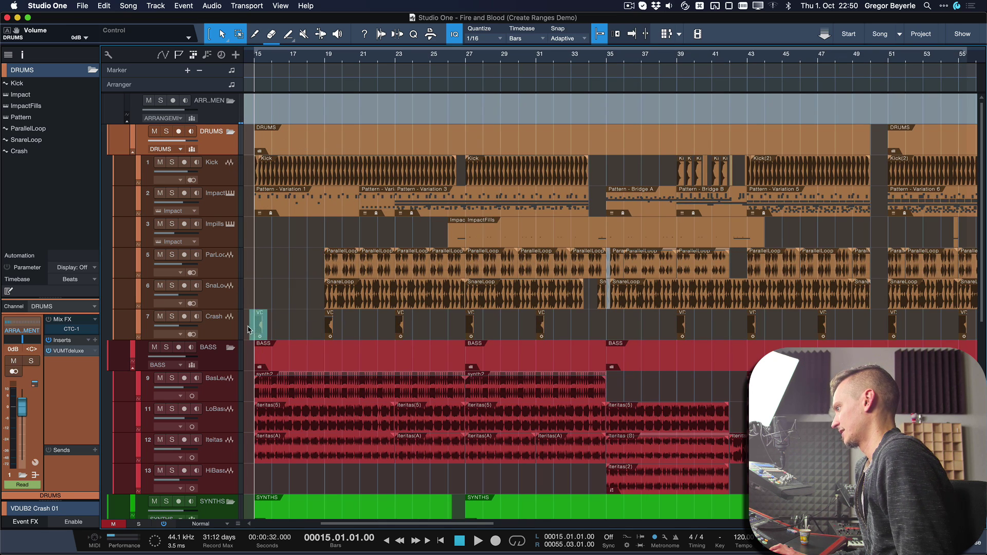
pyautogui.click(222, 136)
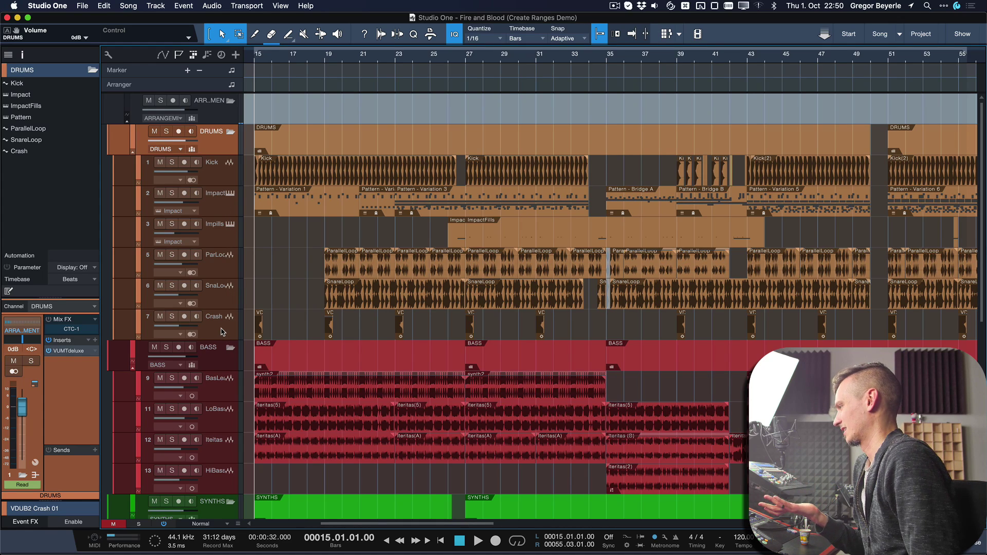
# Show the Crash track's volume automation lane.
pyautogui.click(223, 332)
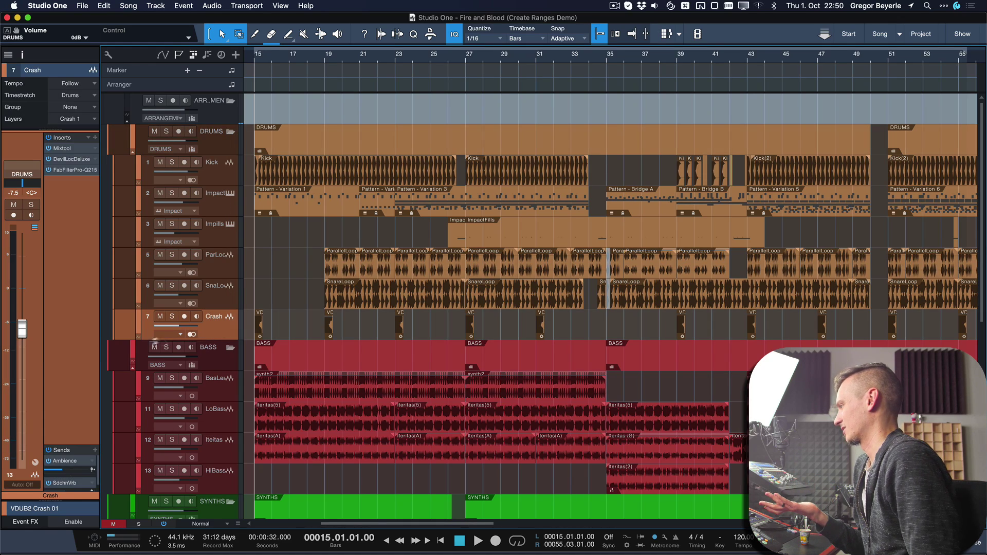
pyautogui.rightClick(22, 329)
pyautogui.click(37, 361)
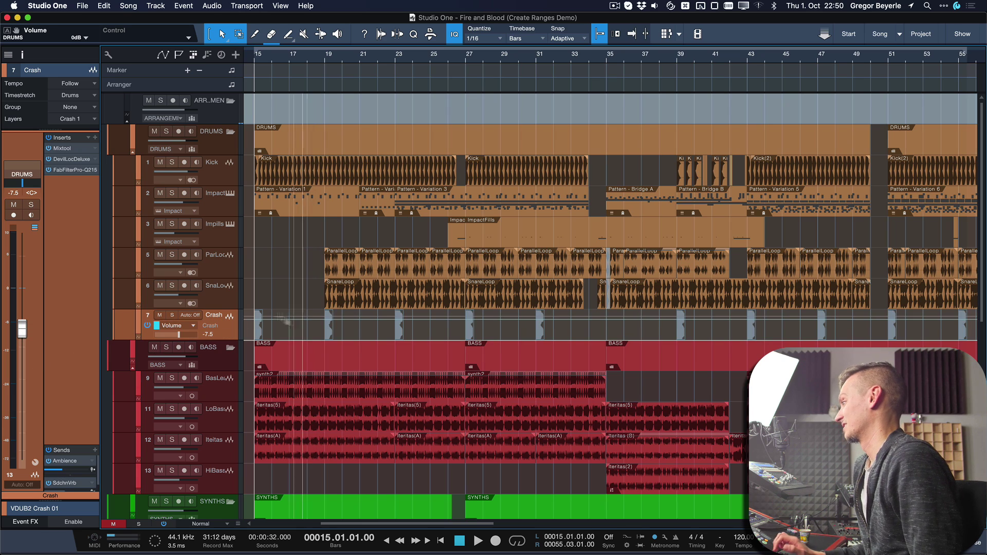
# Select the crashes at bars 19, 23 and 27 one by one, then deselect and hide the automation lane.
pyautogui.click(254, 323)
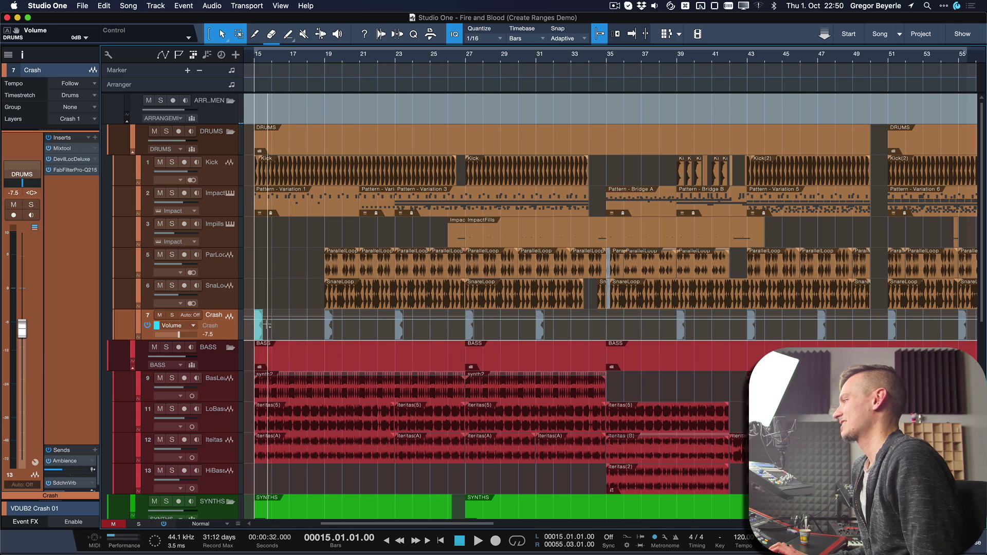
pyautogui.keyDown('shift'); pyautogui.click(328, 325); pyautogui.keyUp('shift')
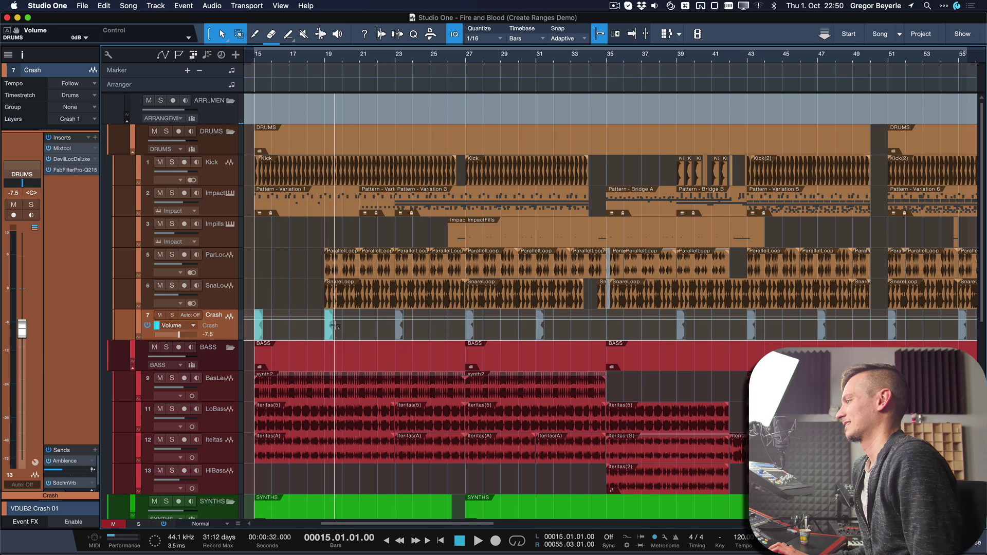
pyautogui.keyDown('shift'); pyautogui.click(401, 325); pyautogui.keyUp('shift')
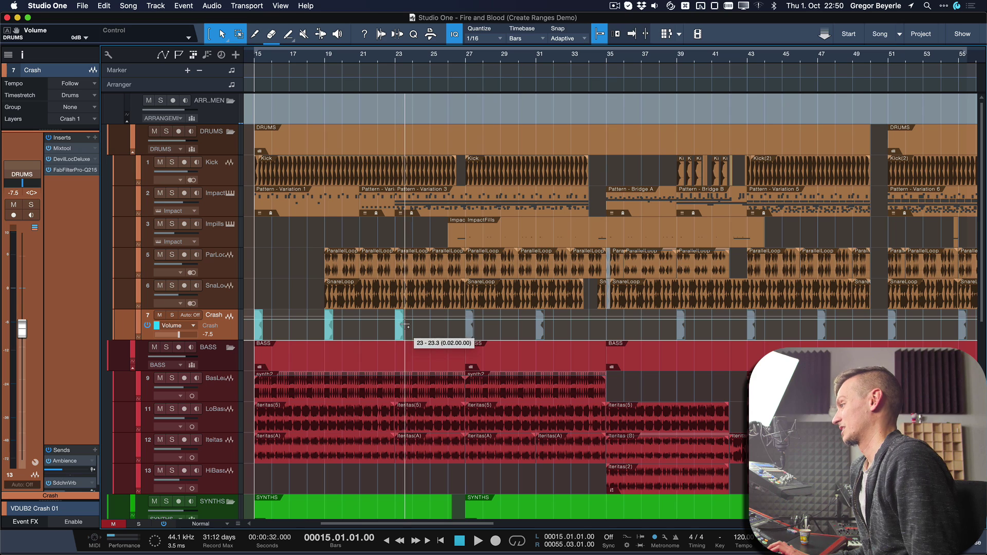
pyautogui.keyDown('shift'); pyautogui.click(469, 325); pyautogui.keyUp('shift')
pyautogui.press('w')
pyautogui.click(481, 332)
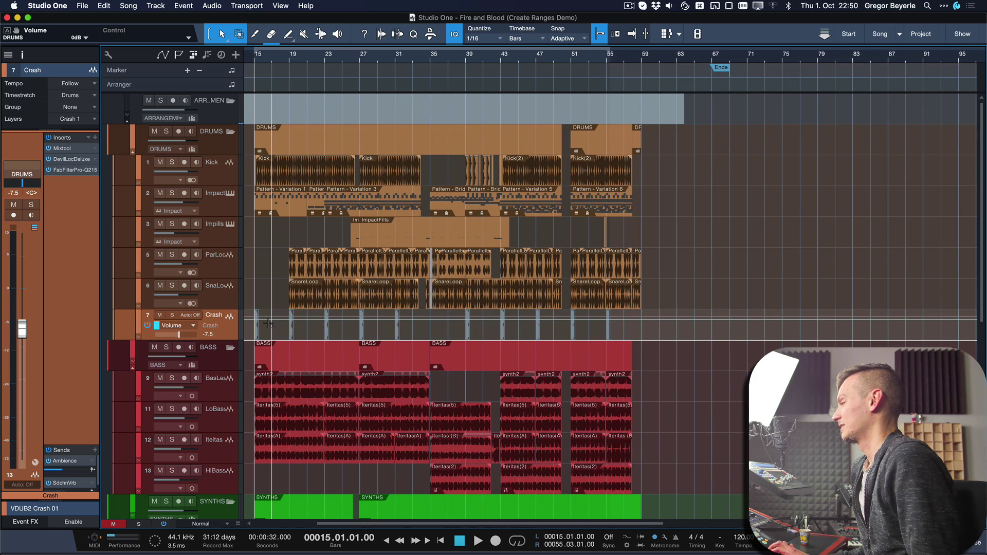
pyautogui.press('a')
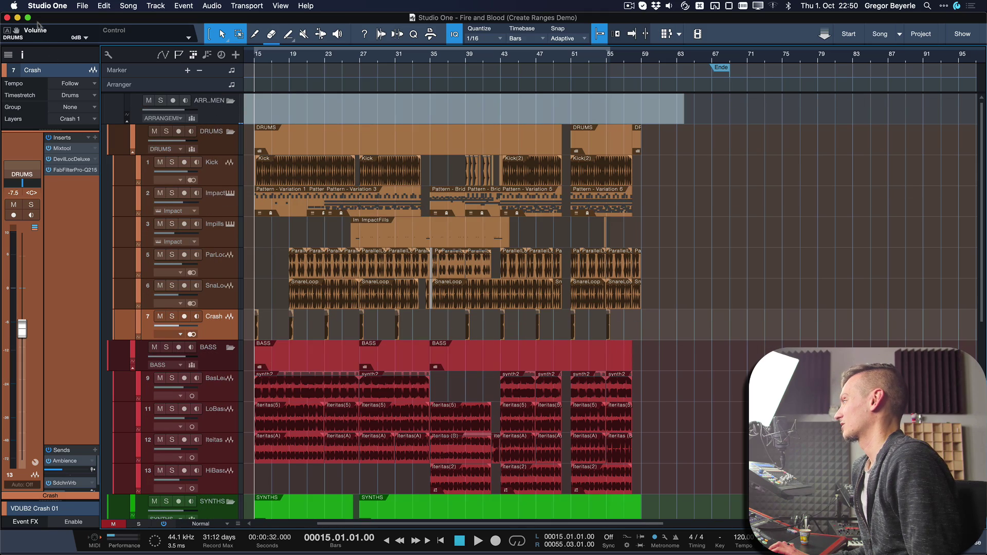
pyautogui.click(45, 6)
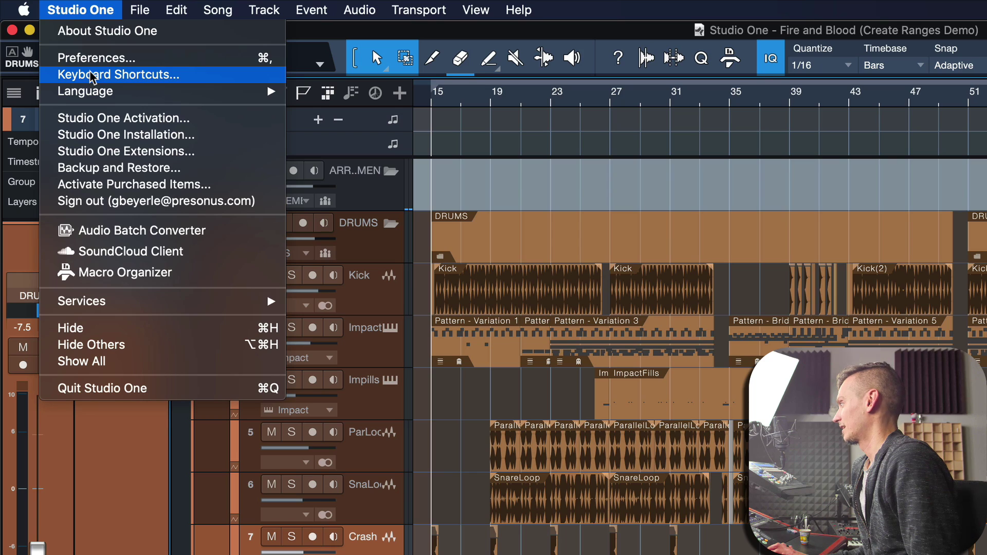
# Search 'create ranges' in Keyboard Shortcuts and view Create Ranges on Tracks' Shift+R shortcut.
pyautogui.click(91, 77)
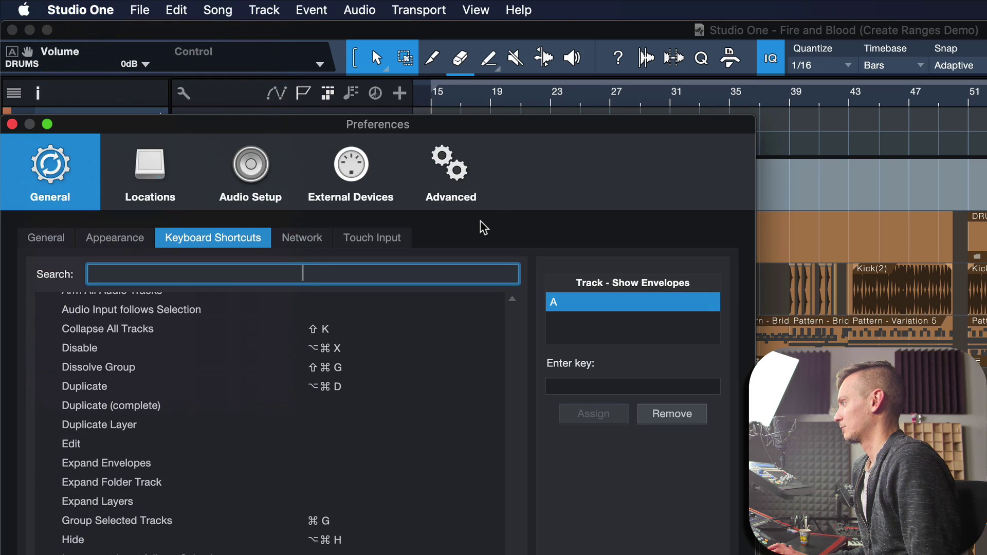
pyautogui.write('create ranges')
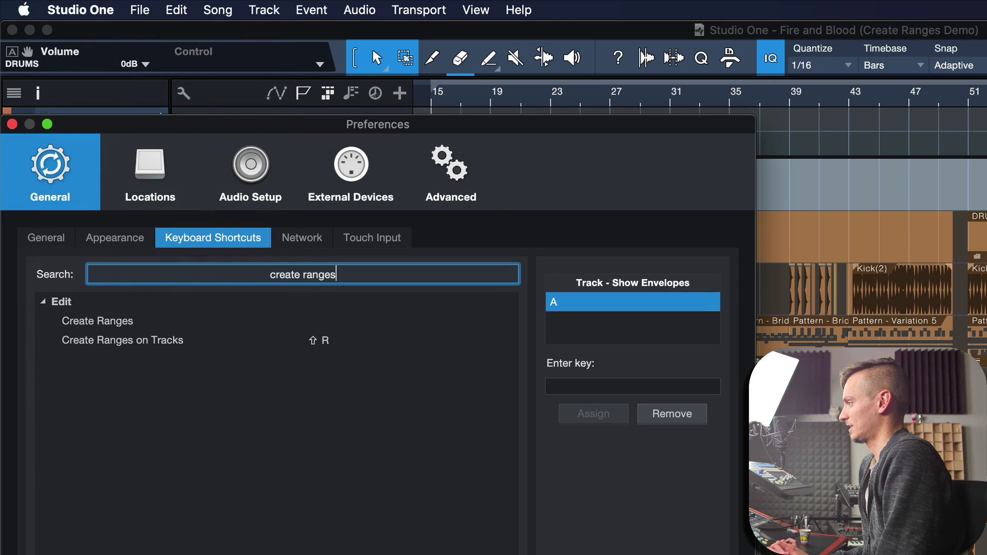
pyautogui.click(316, 338)
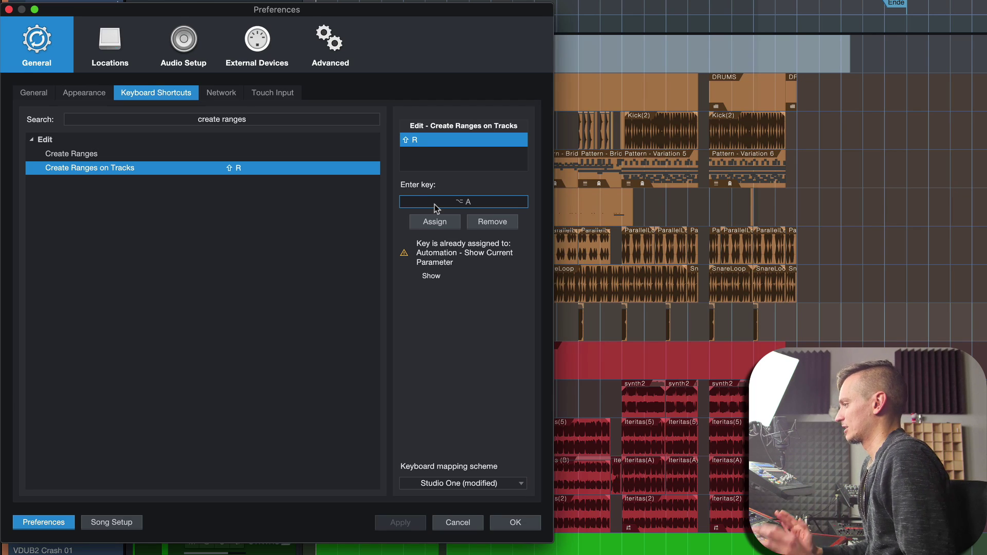
# Close the preferences without saving and show the DRUMS folder's Volume automation lane.
pyautogui.click(451, 523)
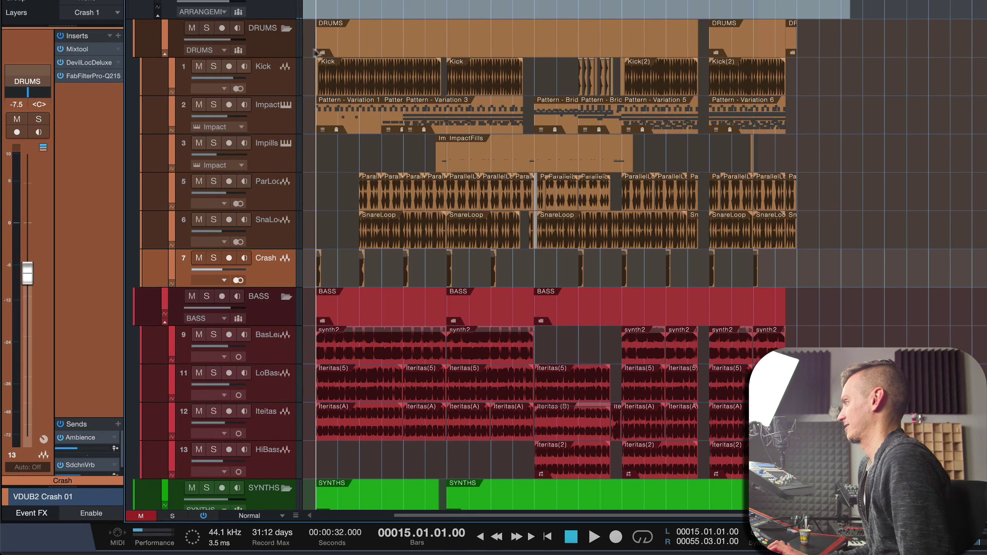
pyautogui.click(274, 48)
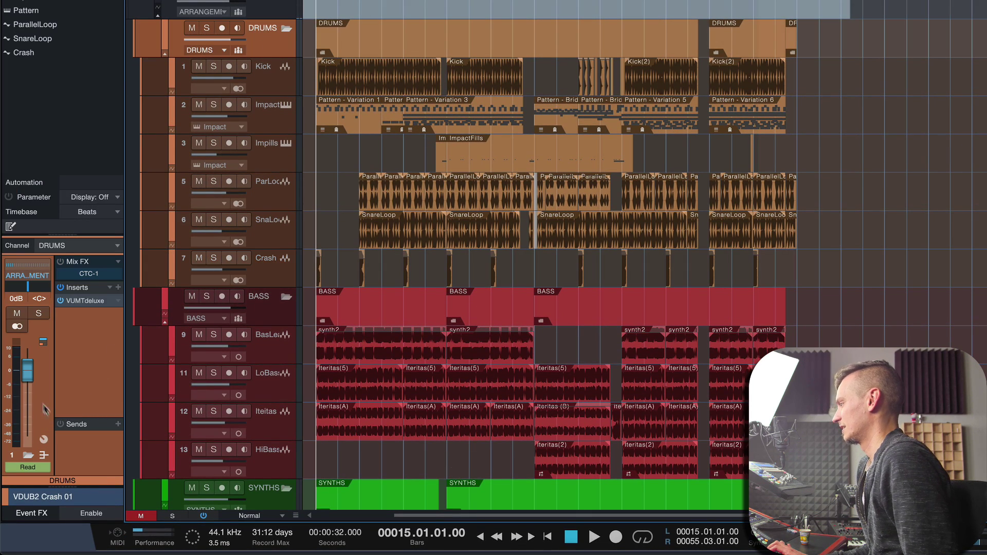
pyautogui.click(29, 379)
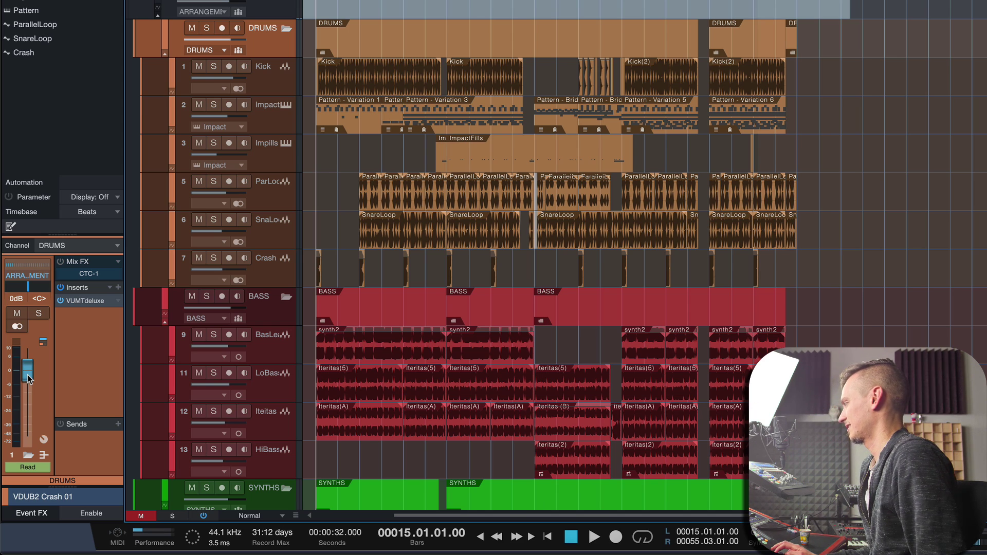
pyautogui.rightClick(28, 377)
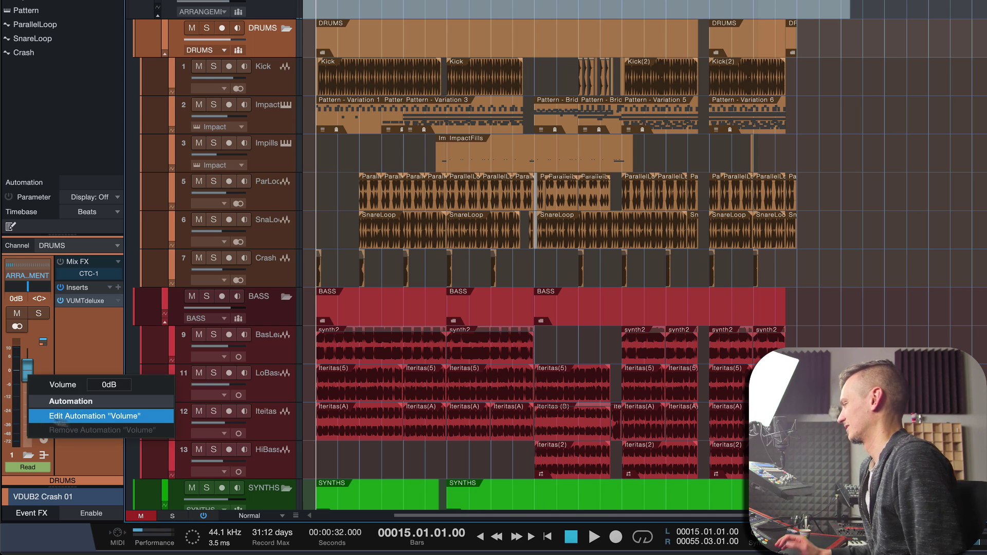
pyautogui.click(31, 372)
pyautogui.hotkey('alt', 'a')
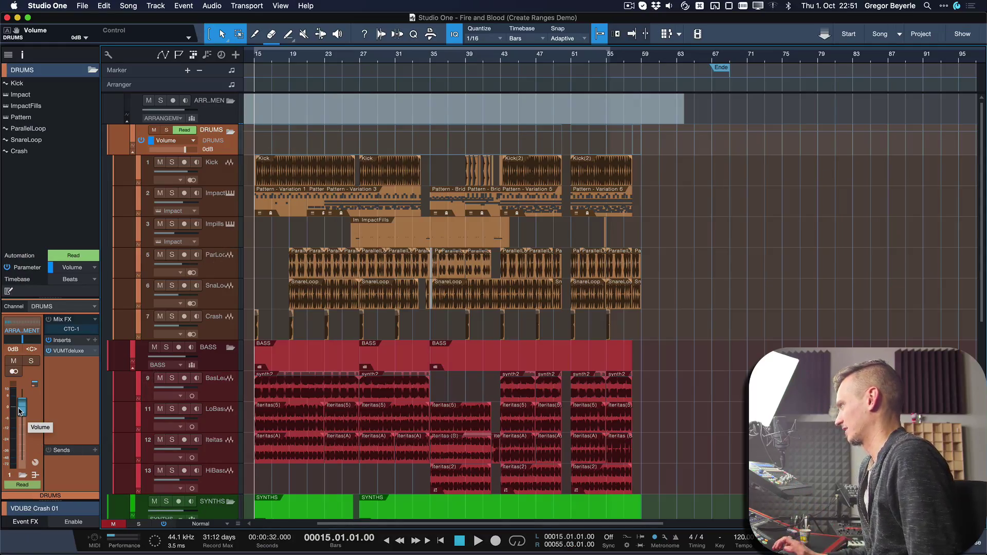
# Switch the DRUMS automation lane from Pan back to Volume, then select and zoom to all Crash events.
pyautogui.press('a')
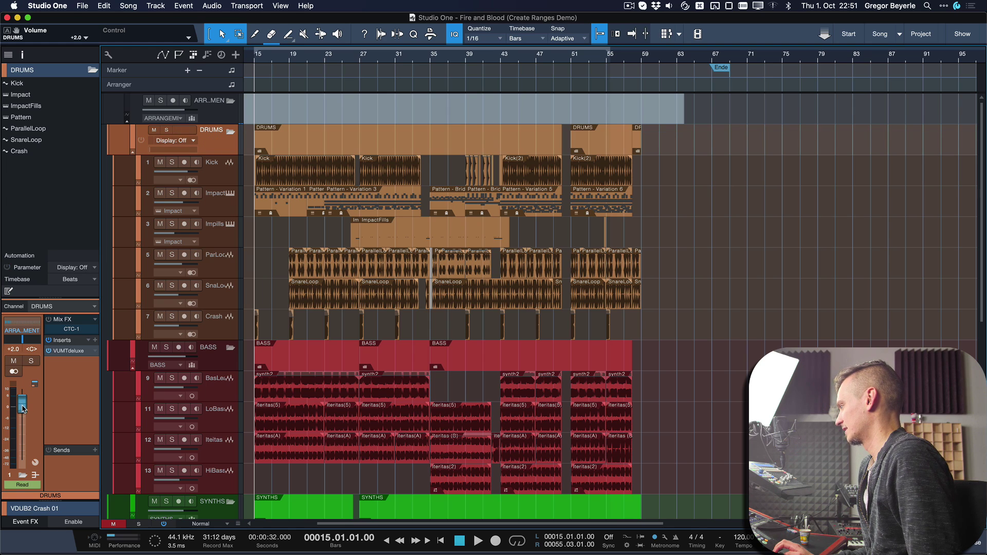
pyautogui.hotkey('alt', 'a')
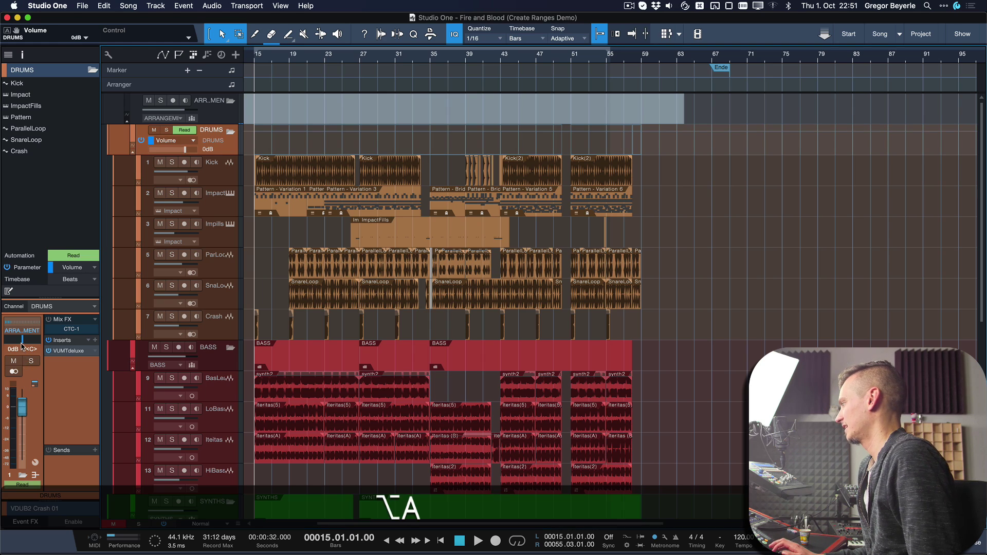
pyautogui.moveTo(22, 340); pyautogui.dragTo(30, 342)
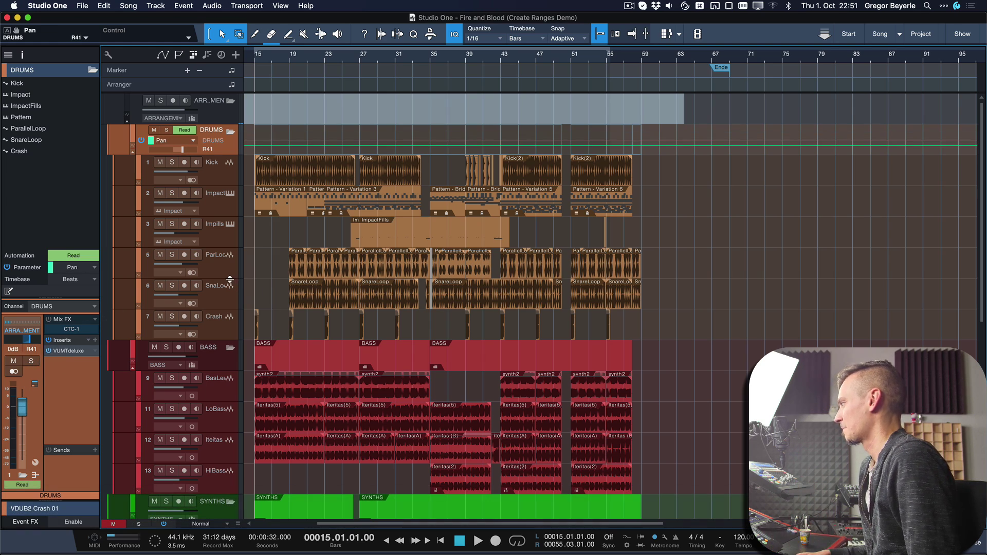
pyautogui.hotkey('alt', 'a')
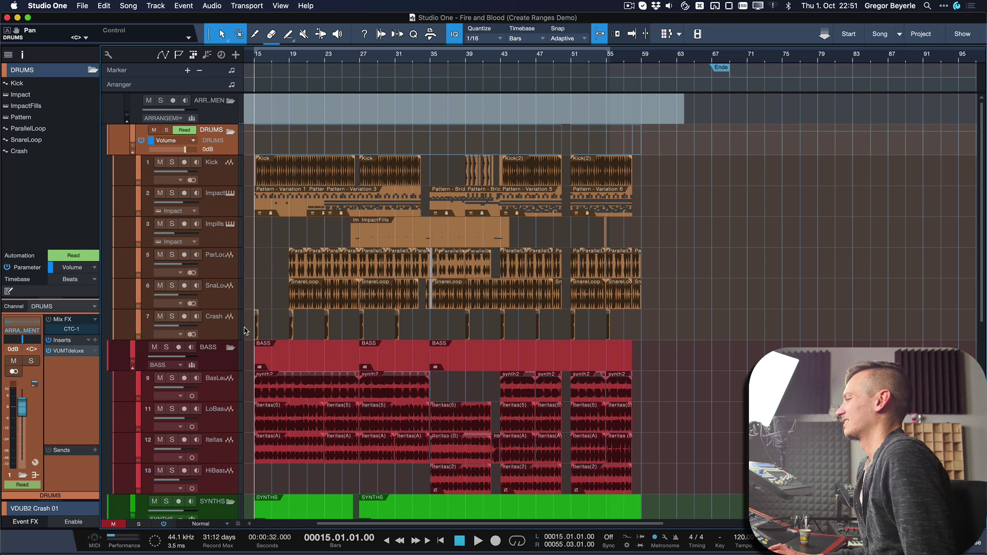
pyautogui.moveTo(246, 330); pyautogui.dragTo(722, 335)
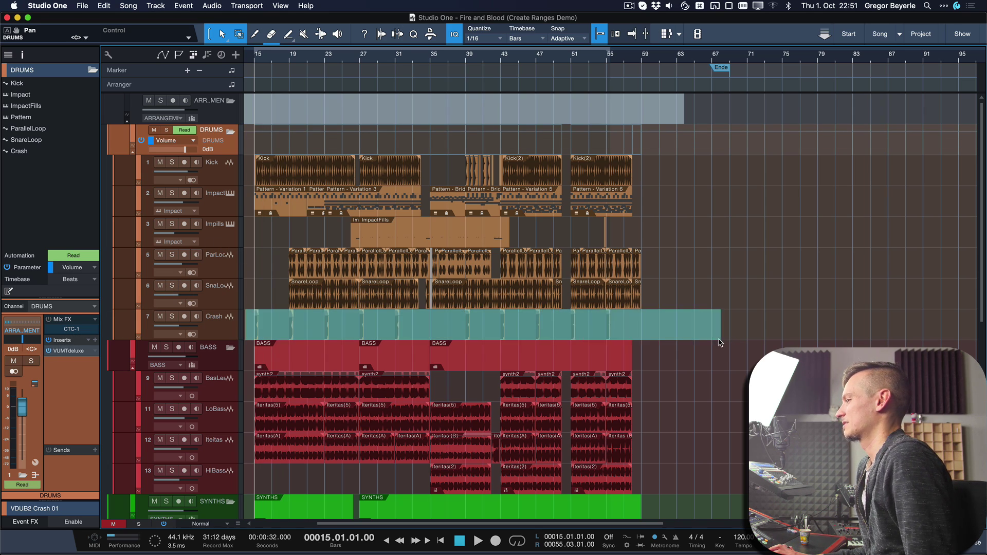
pyautogui.hotkey('alt', 's')
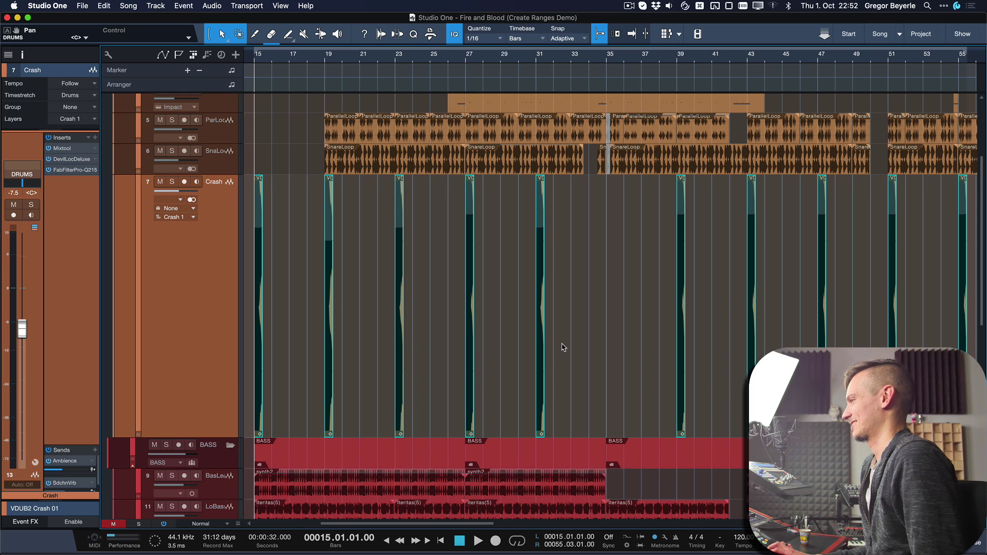
# Create ranges on tracks from every Crash event with Shift+R, then enlarge the DRUMS folder track.
pyautogui.hotkey('shift', 'r')
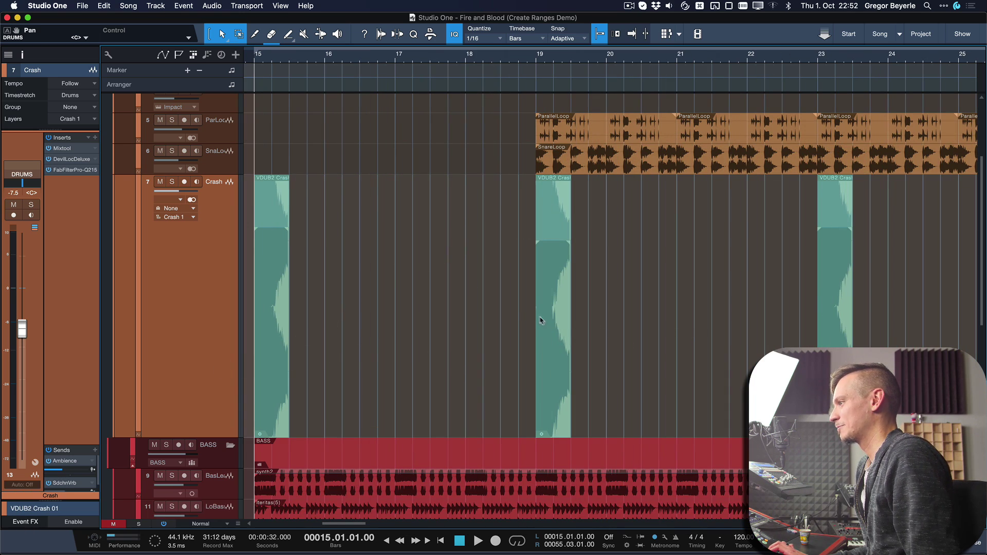
pyautogui.press('w')
pyautogui.press('w')
pyautogui.press('w')
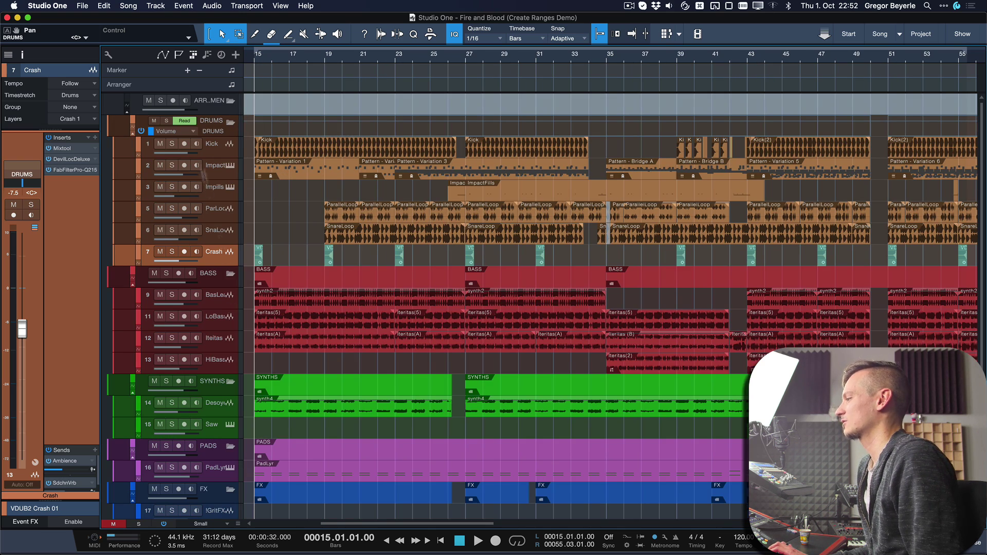
pyautogui.moveTo(213, 137); pyautogui.dragTo(214, 226)
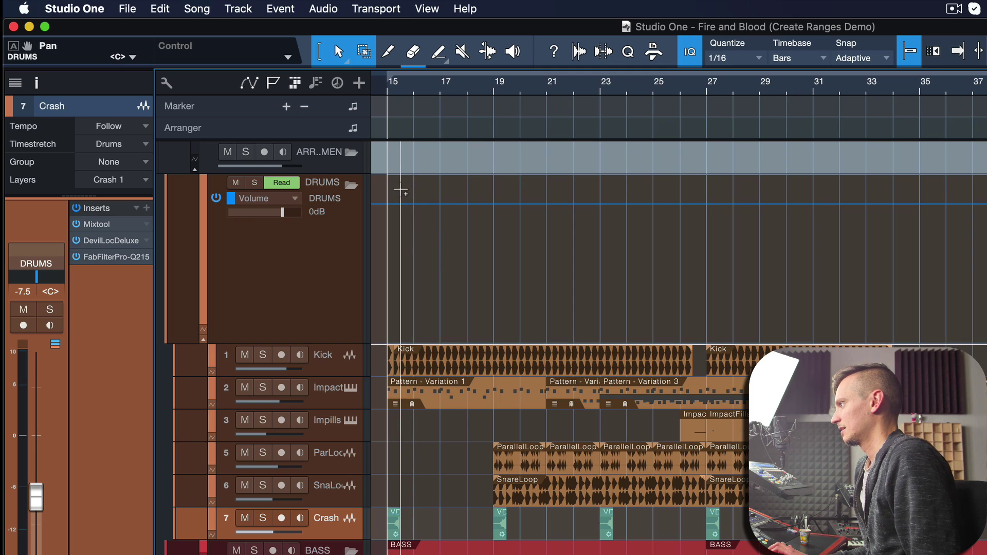
# Raise the DRUMS volume inside the crash ranges to about +4.4 dB, then trim the boosts to +1.6 dB.
pyautogui.moveTo(398, 188); pyautogui.dragTo(403, 176)
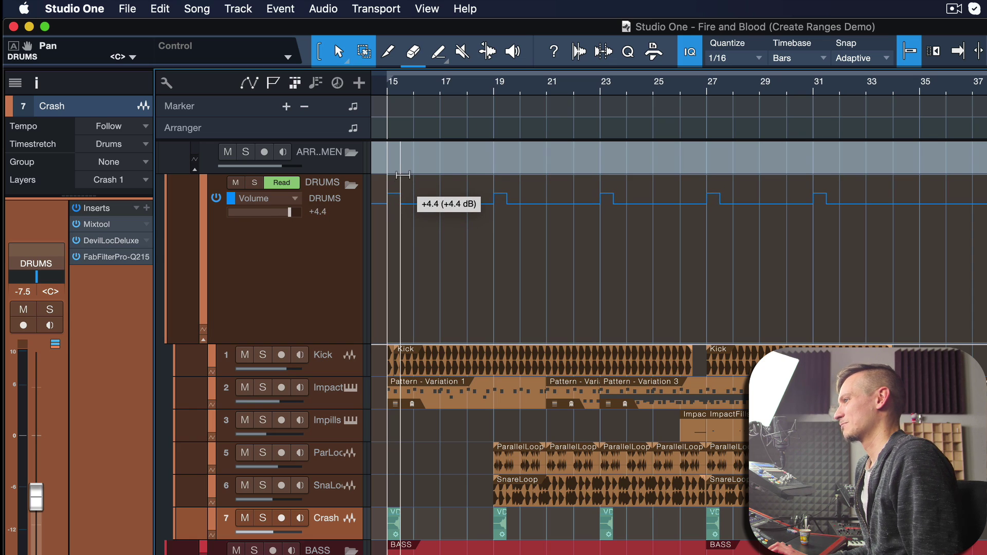
pyautogui.moveTo(403, 175); pyautogui.dragTo(403, 175)
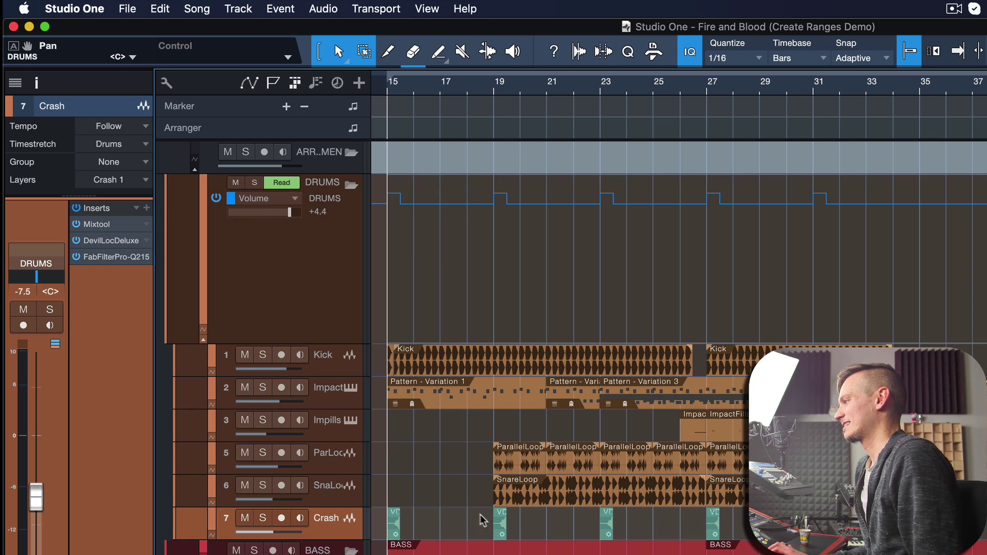
pyautogui.moveTo(416, 533); pyautogui.dragTo(429, 537)
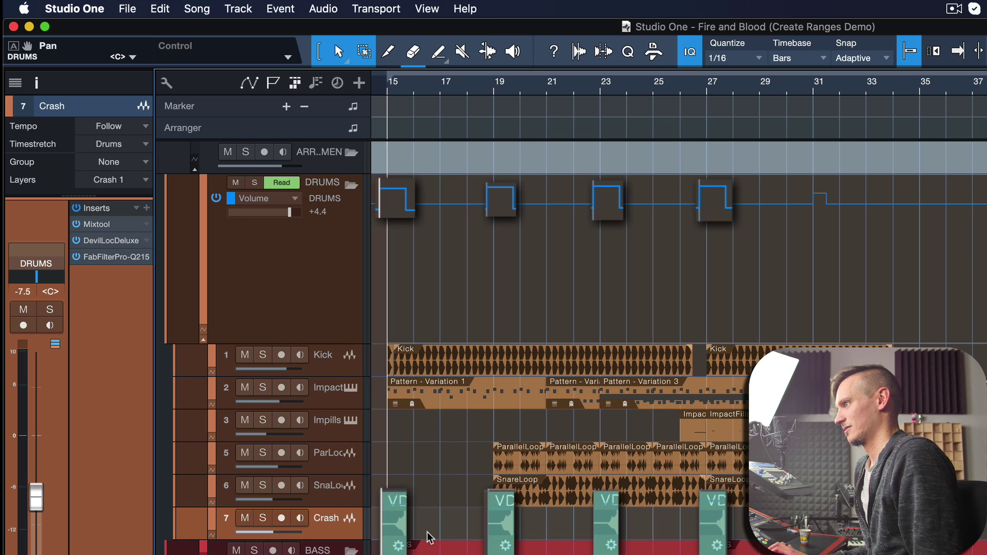
pyautogui.moveTo(429, 537); pyautogui.dragTo(452, 267)
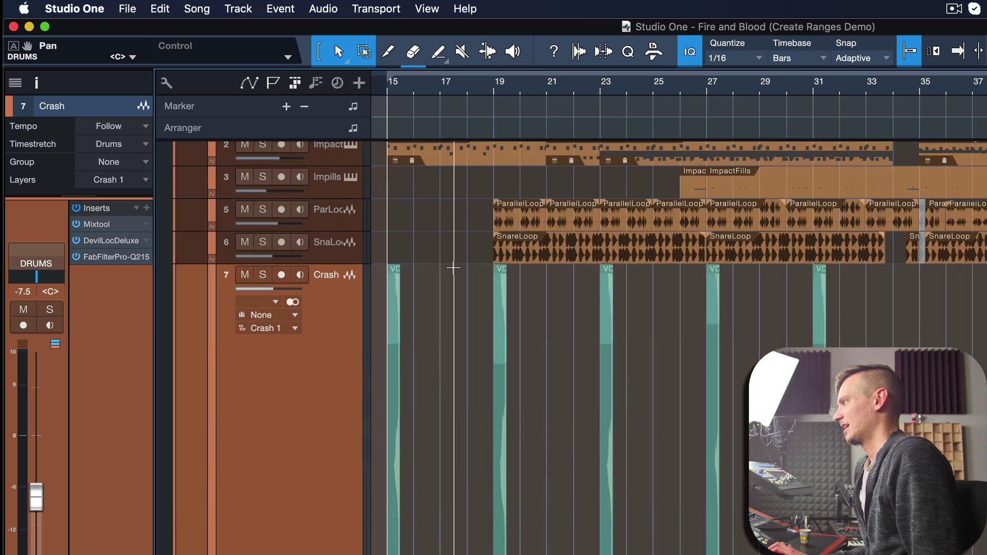
pyautogui.scroll(5, 419, 266)
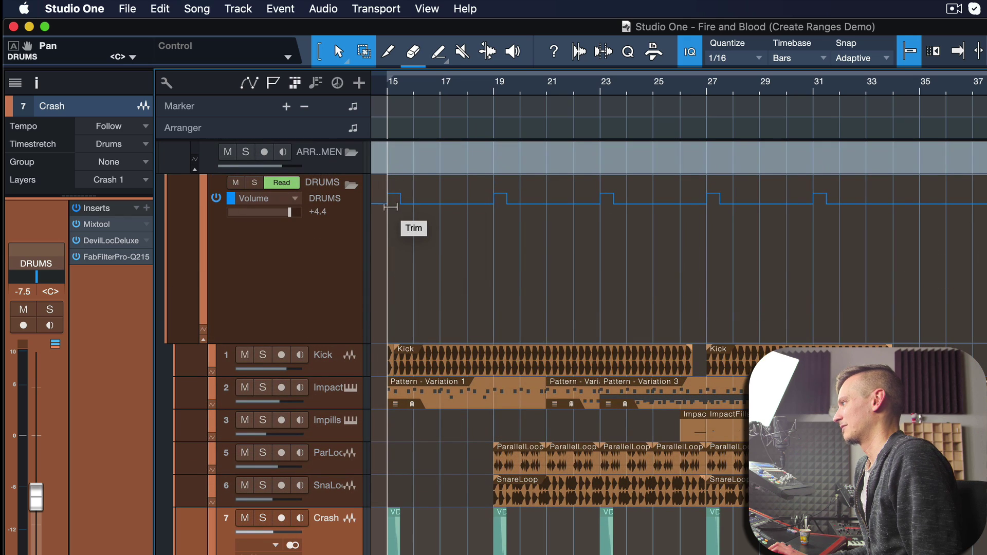
pyautogui.moveTo(395, 181); pyautogui.dragTo(395, 182)
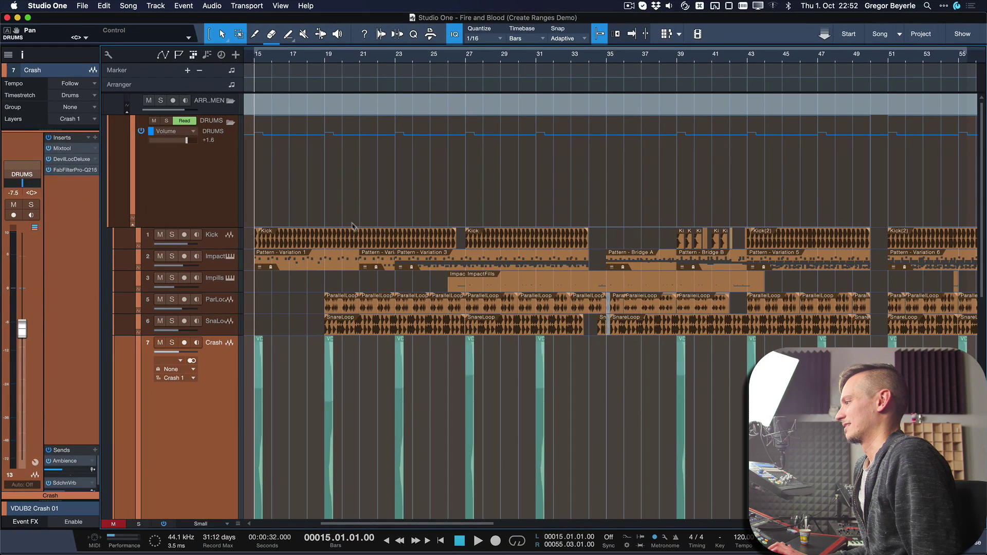
# Place the playhead at bar 22, just before a crash hit.
pyautogui.click(386, 62)
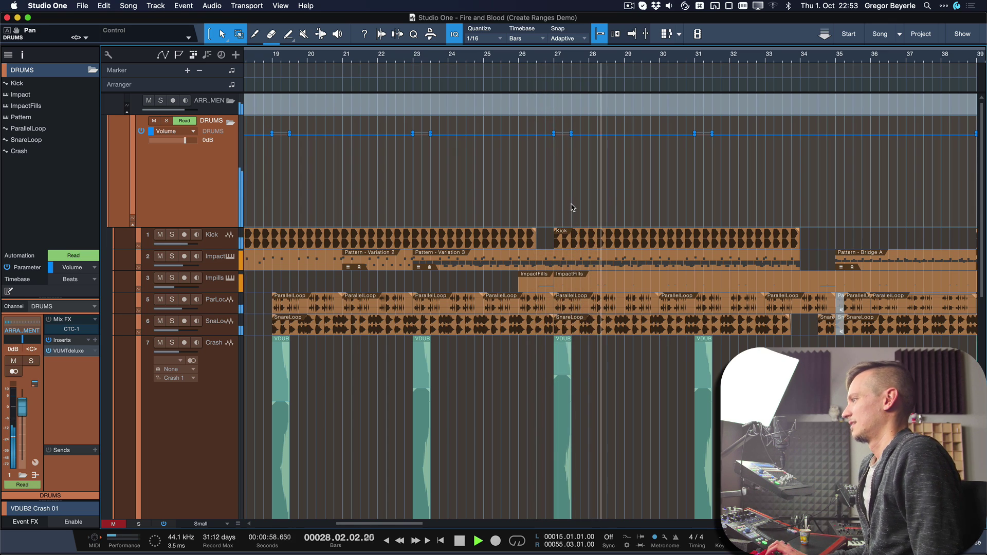
# Stop playback, replay from bar 26 through the bar 27 crash, then stop again.
pyautogui.press('space')
pyautogui.click(522, 58)
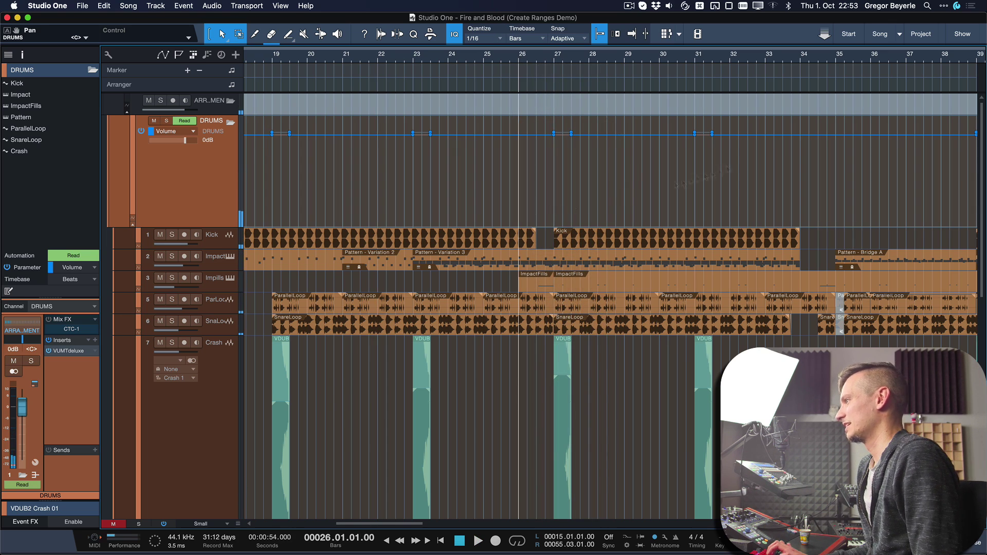
pyautogui.press('space')
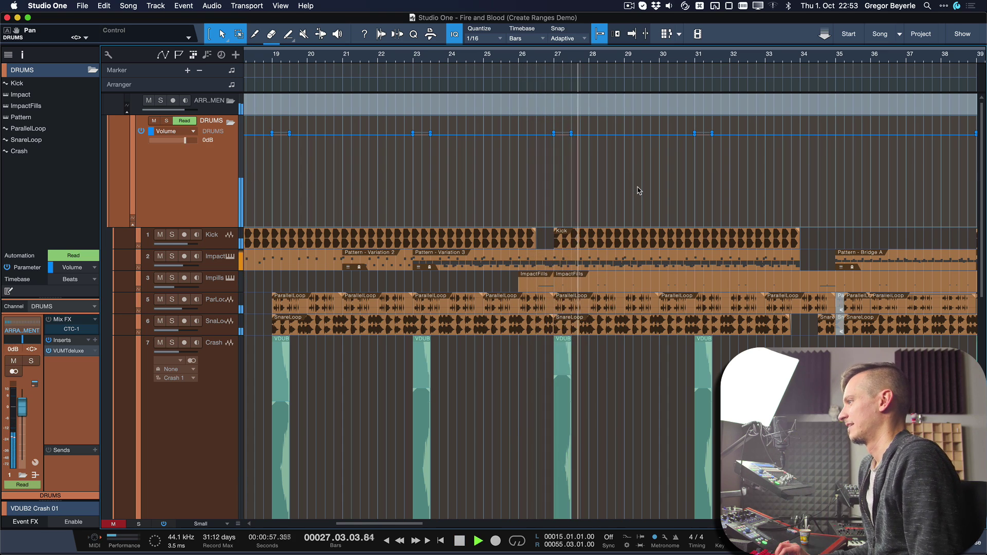
pyautogui.press('space')
pyautogui.press('space')
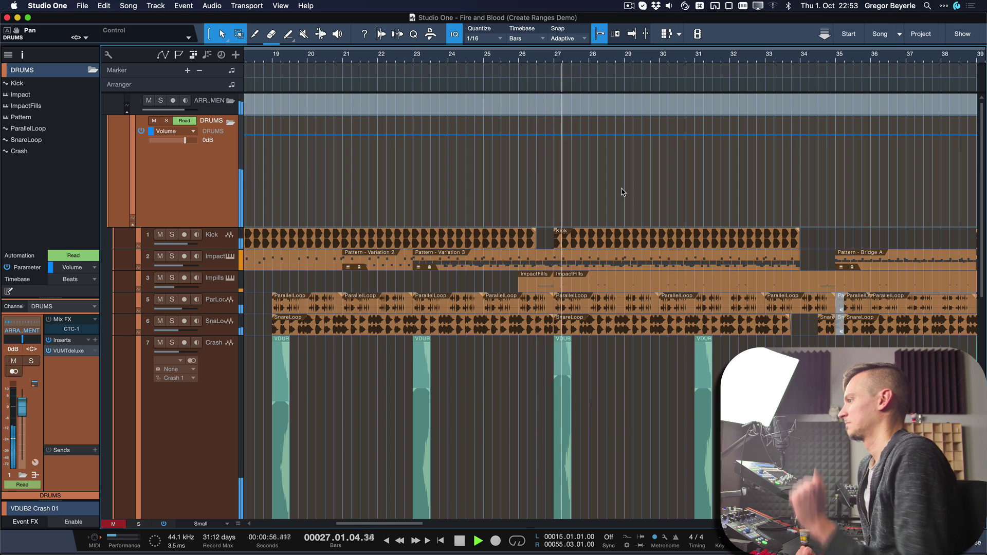
pyautogui.press('space')
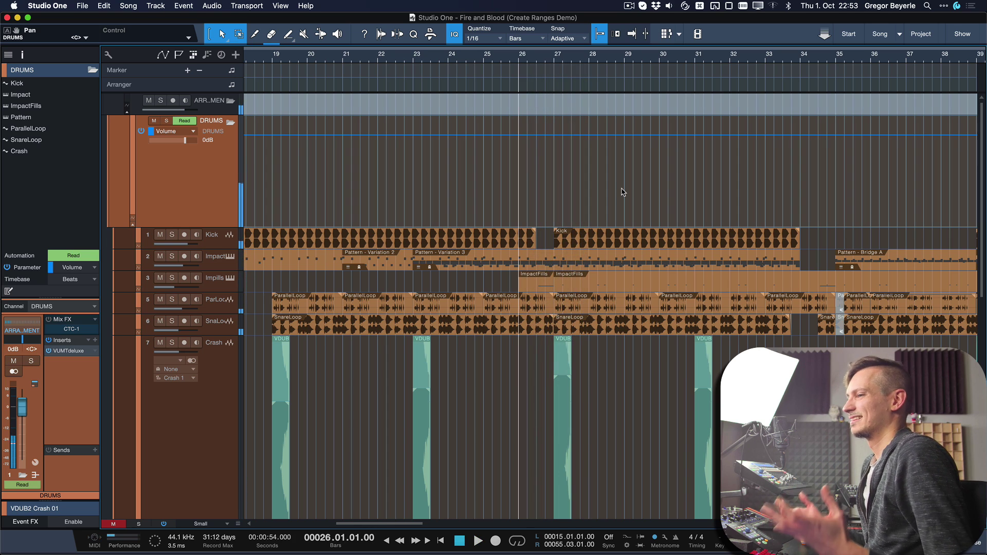